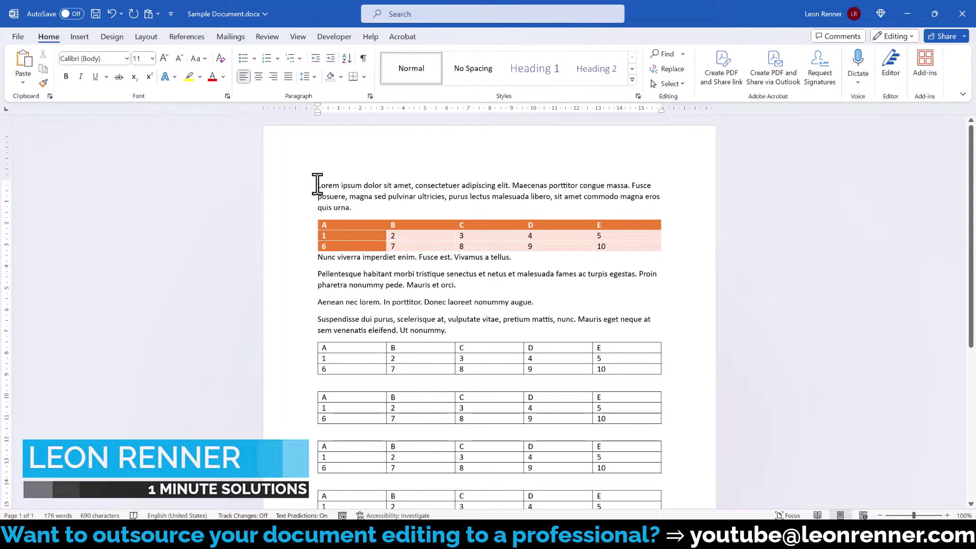
- Open the Developer tab's macro list to start a new macro named TableStyling
left_click(334, 36)
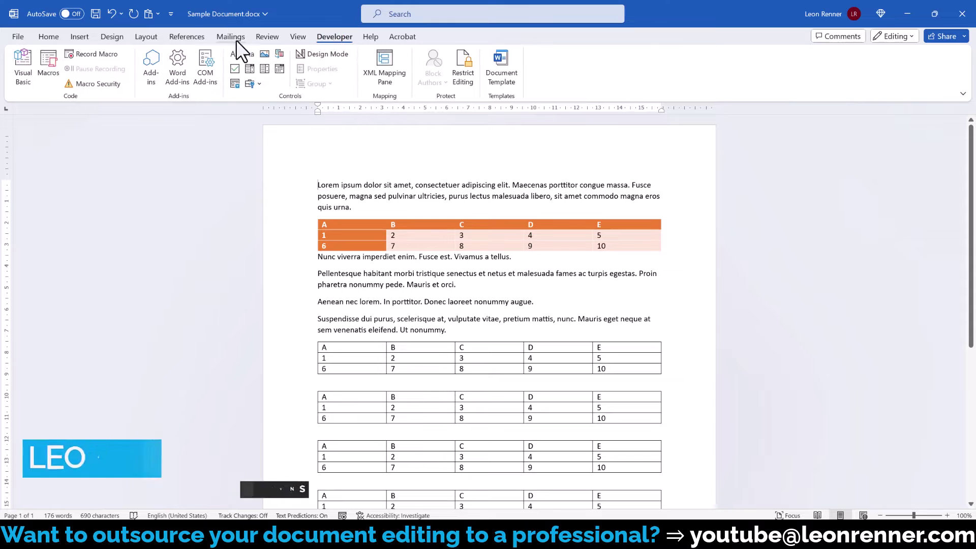
left_click(47, 66)
type("TableStyling")
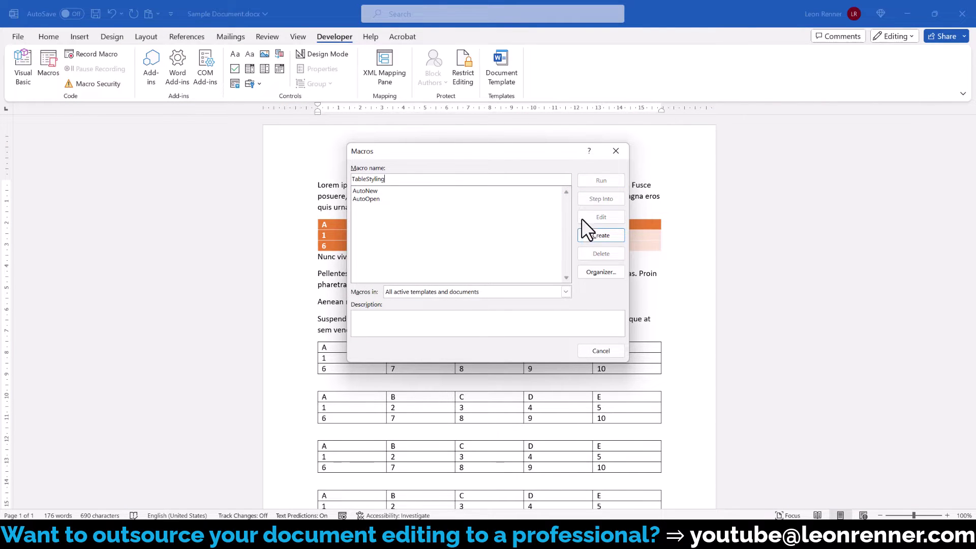
- Create the TableStyling macro, paste the every-table styling loop, and indent the Dim t As Table line
left_click(601, 235)
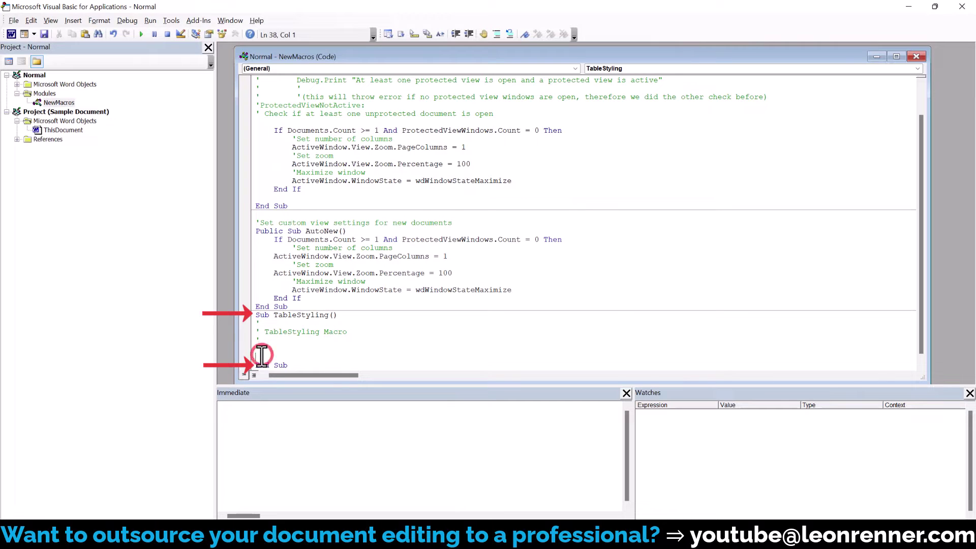
type("Dim t As Table      For Each t In ActiveDocument.Tables      t.Style = \"[TABLE STYLE NAME]\"     Next")
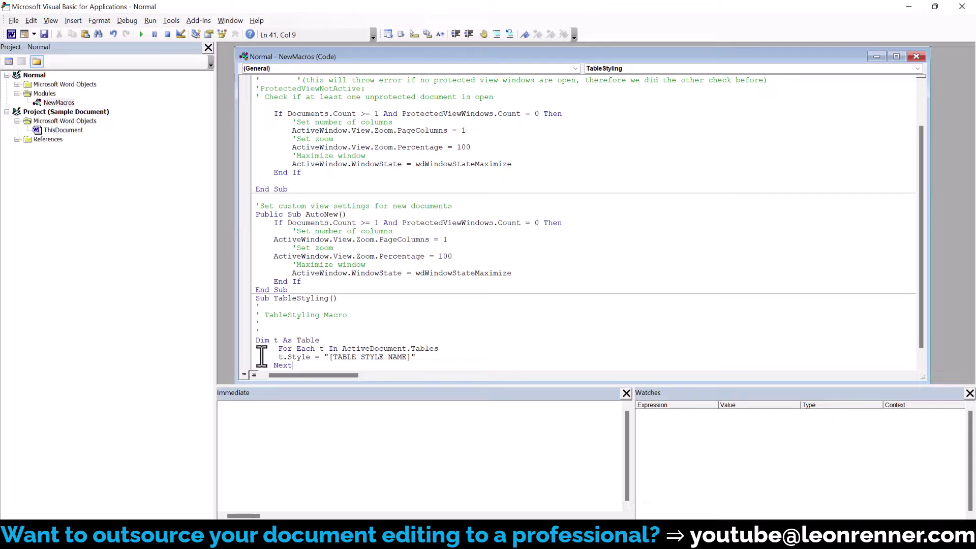
left_click(257, 323)
key("Tab")
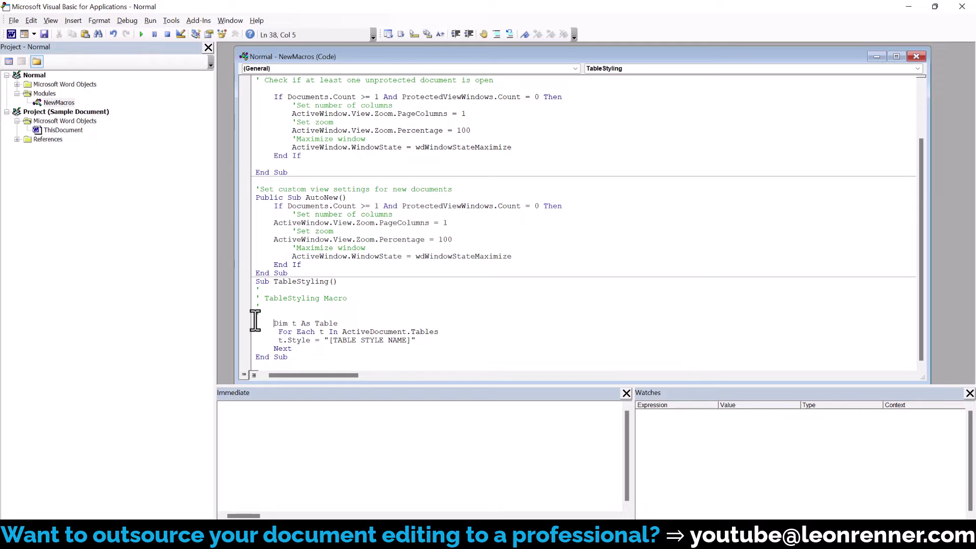
- In Word, select the orange table and expand the full Table Design styles gallery
left_click(912, 11)
left_click(405, 225)
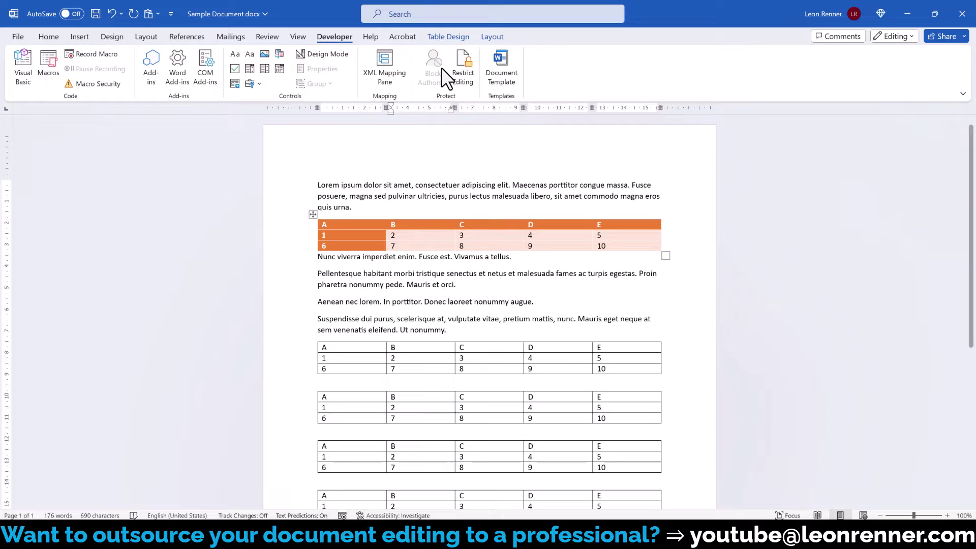
left_click(449, 36)
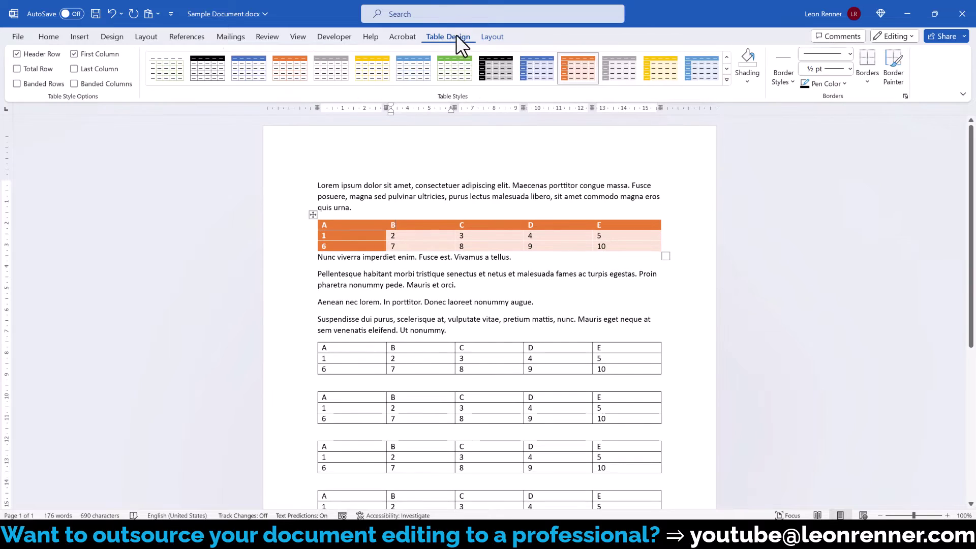
left_click(726, 80)
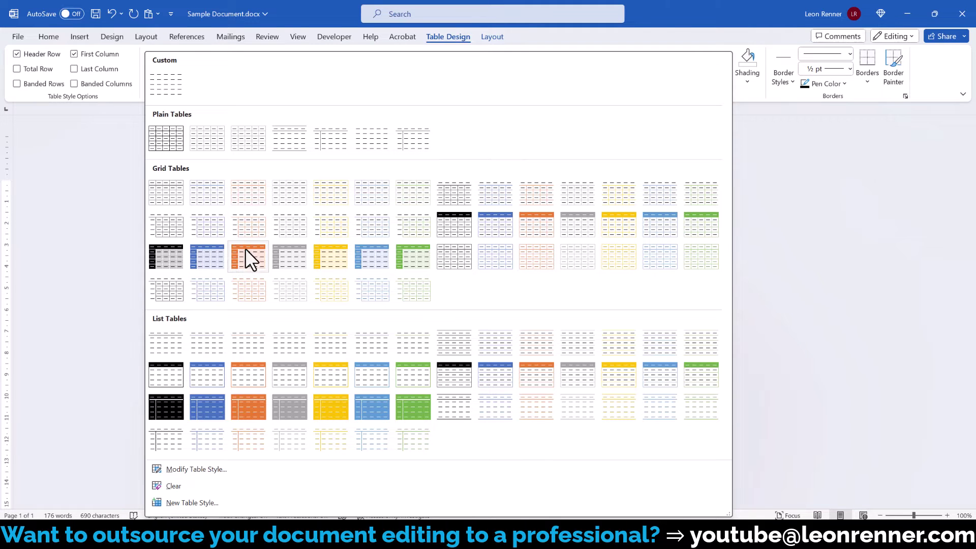
- Copy the name 'Grid Table 5 Dark - Accent 2' from the orange style's Modify Table Style dialog
right_click(242, 256)
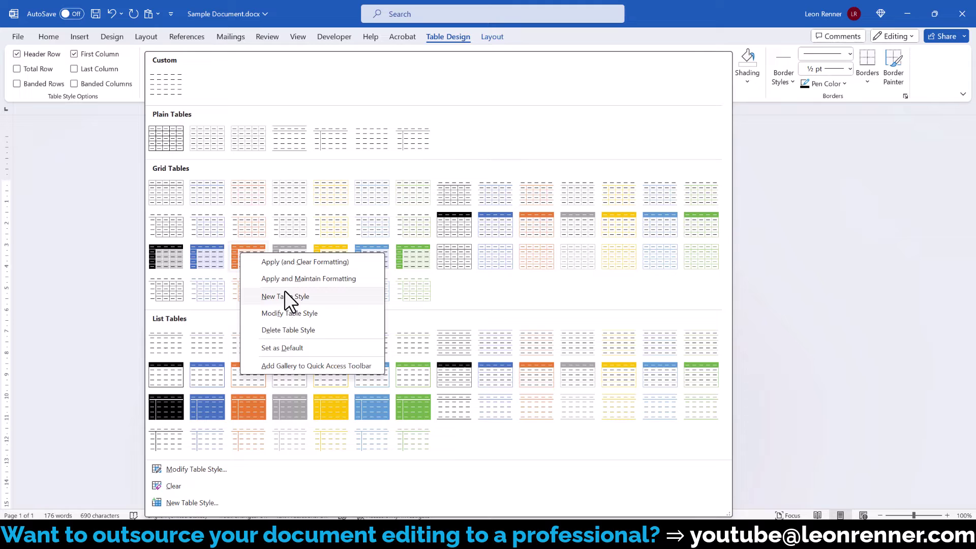
left_click(285, 313)
left_click(268, 146)
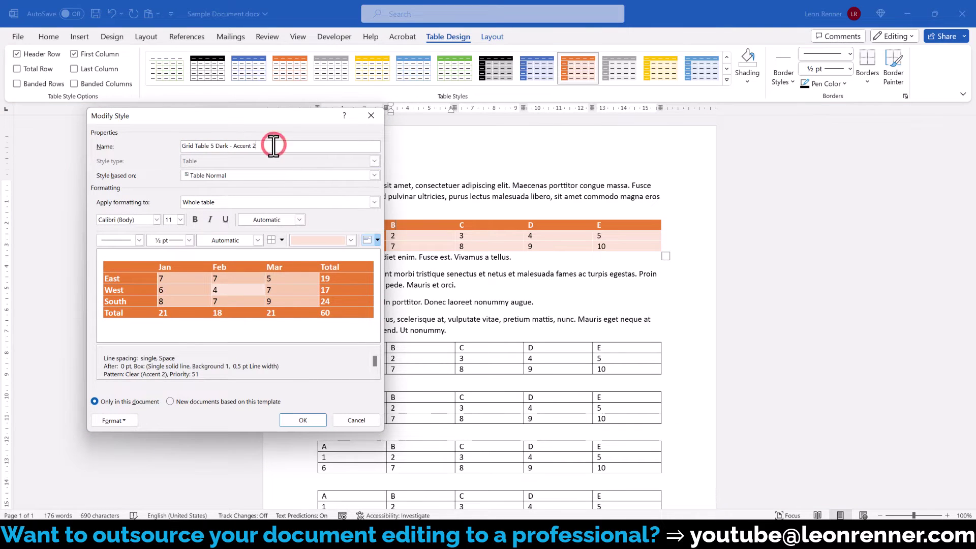
left_click_drag(268, 145, 174, 149)
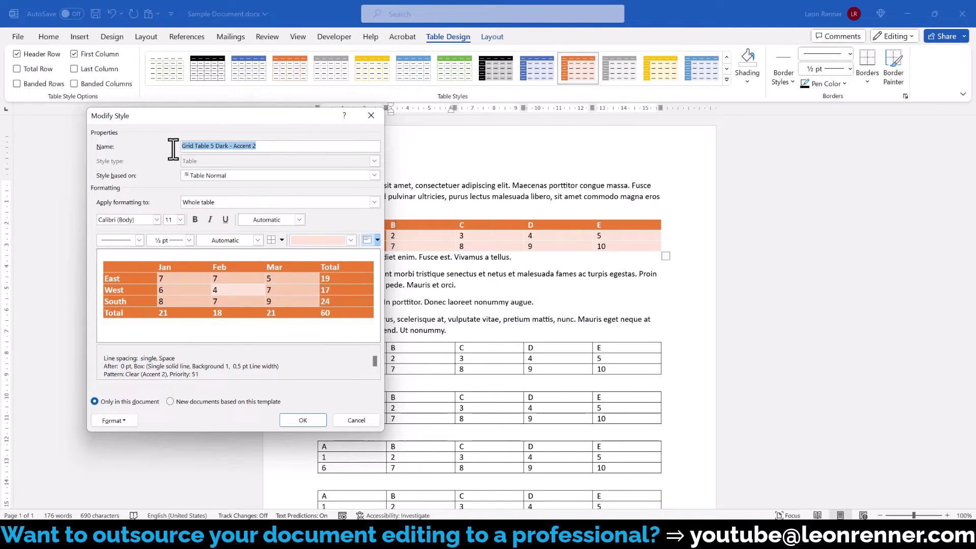
key("ctrl+c")
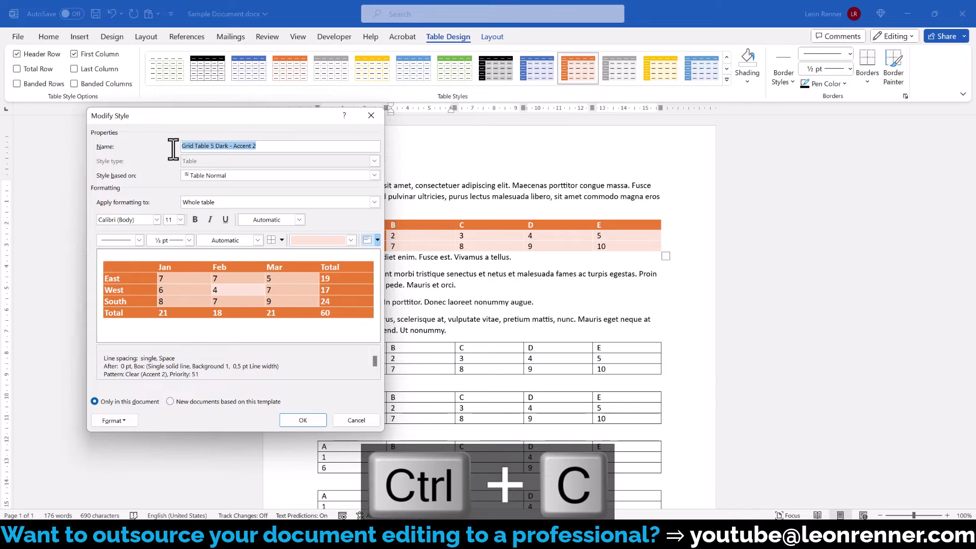
- Cancel the style dialog and replace [TABLE STYLE NAME] in the macro with 'Grid Table 5 Dark - Accent 2'
left_click(371, 116)
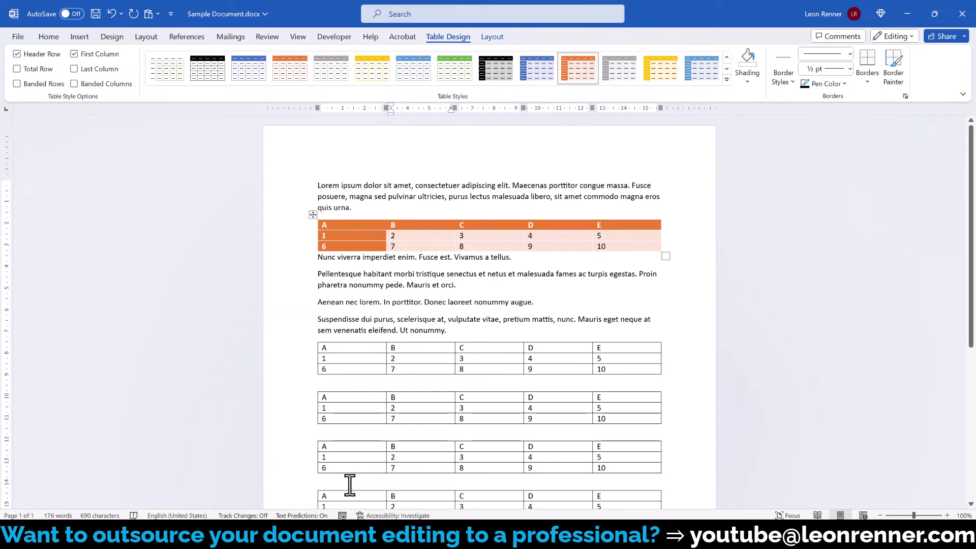
left_click(393, 490)
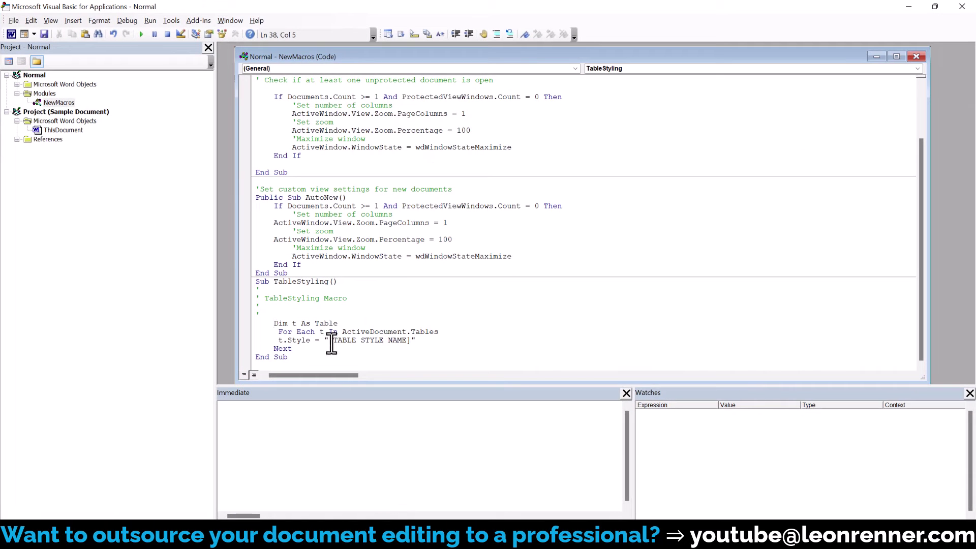
left_click_drag(329, 340, 412, 341)
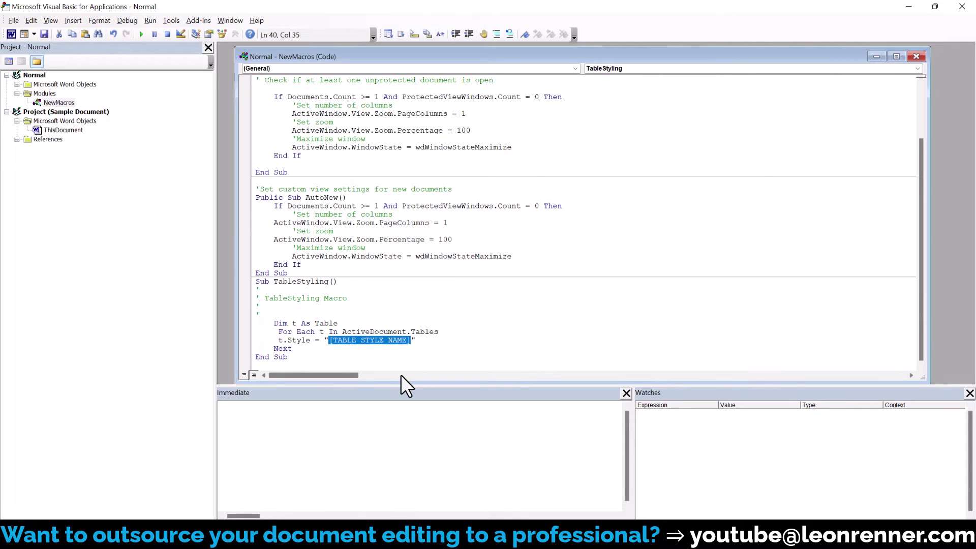
key("ctrl+v")
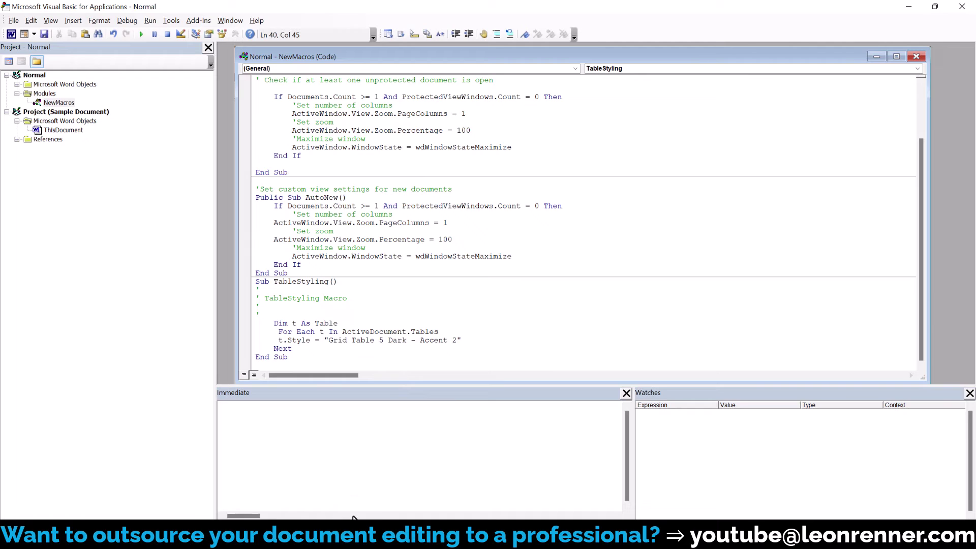
- Back in Word's body text, open the macro list and select TableStyling
left_click(297, 465)
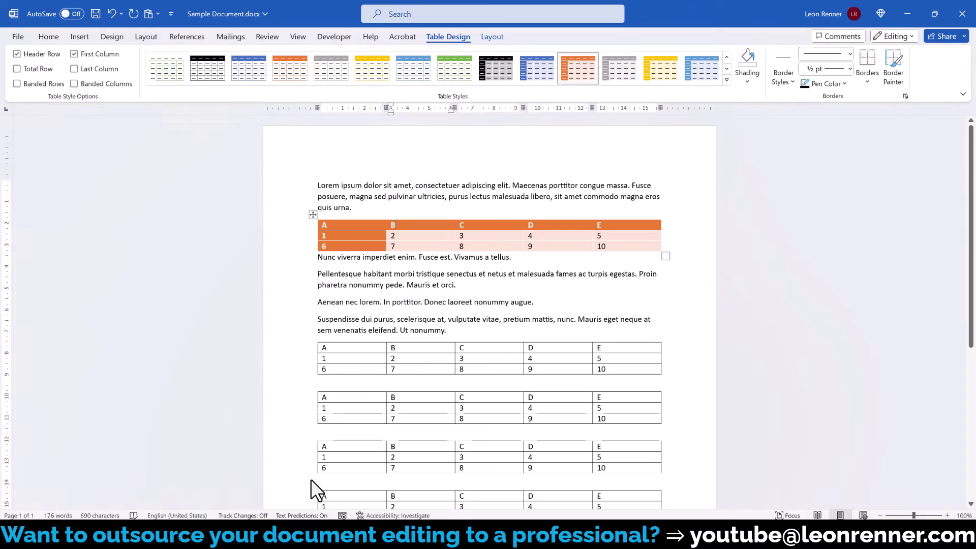
left_click(340, 278)
left_click(329, 37)
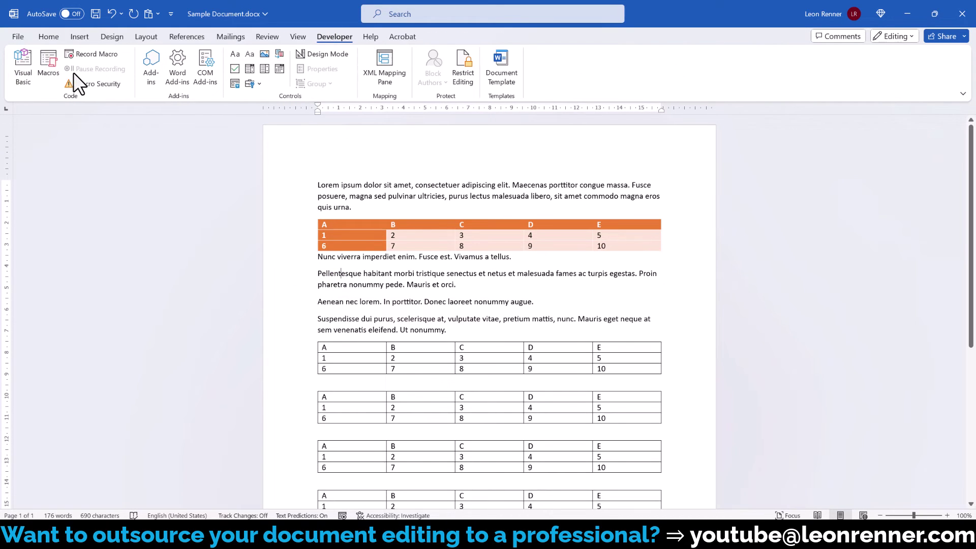
left_click(49, 67)
left_click(371, 208)
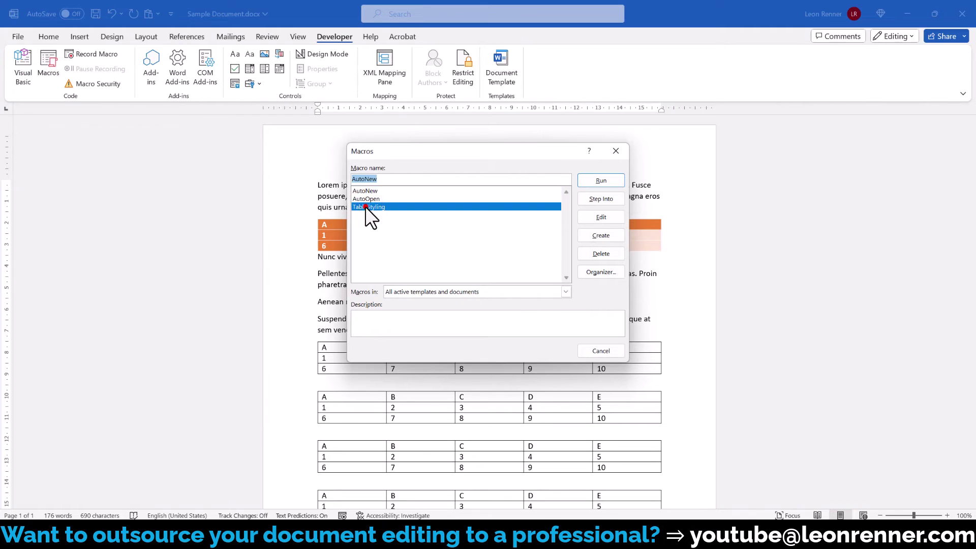
- Run TableStyling so every table gets the orange Grid Table 5 Dark - Accent 2 style
left_click(601, 181)
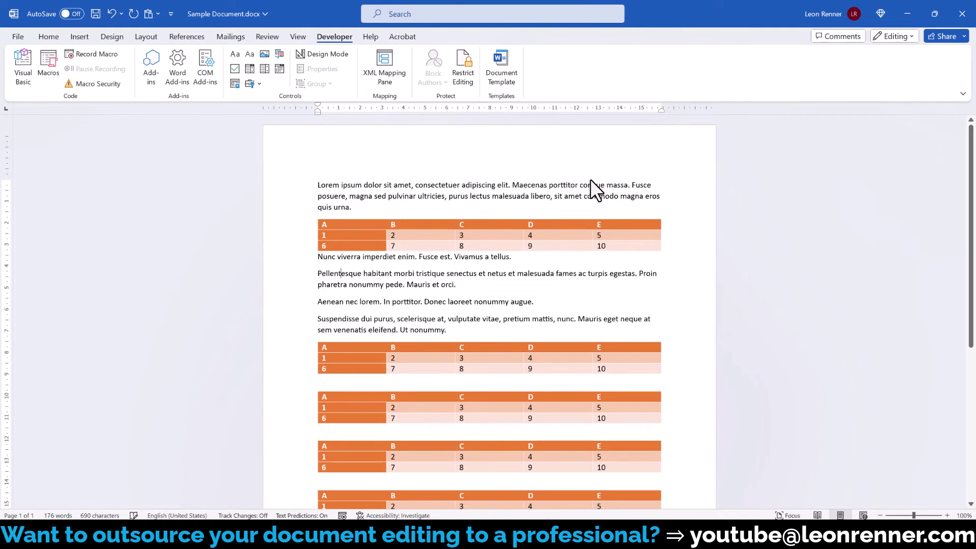
scroll(590, 189, "down", 5)
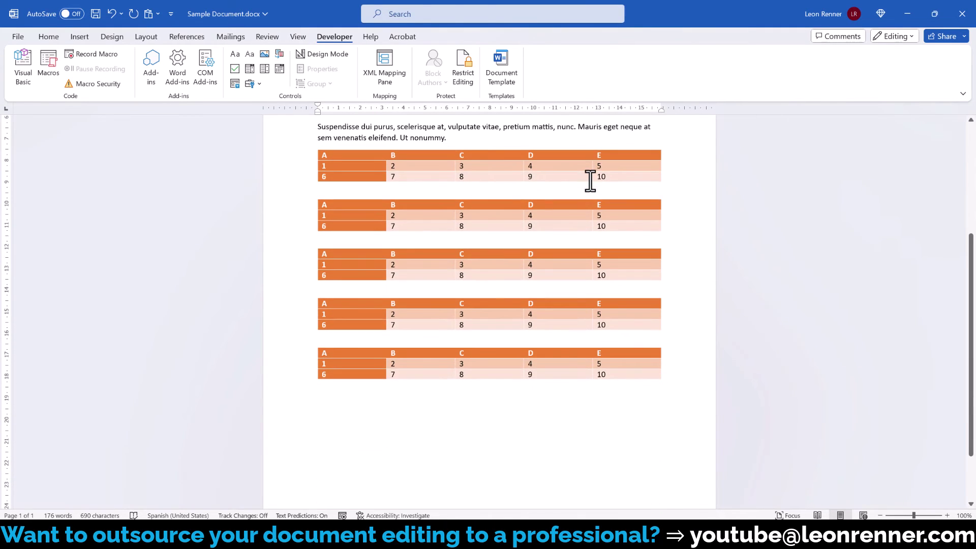
scroll(590, 181, "up", 5)
scroll(591, 180, "up", 2)
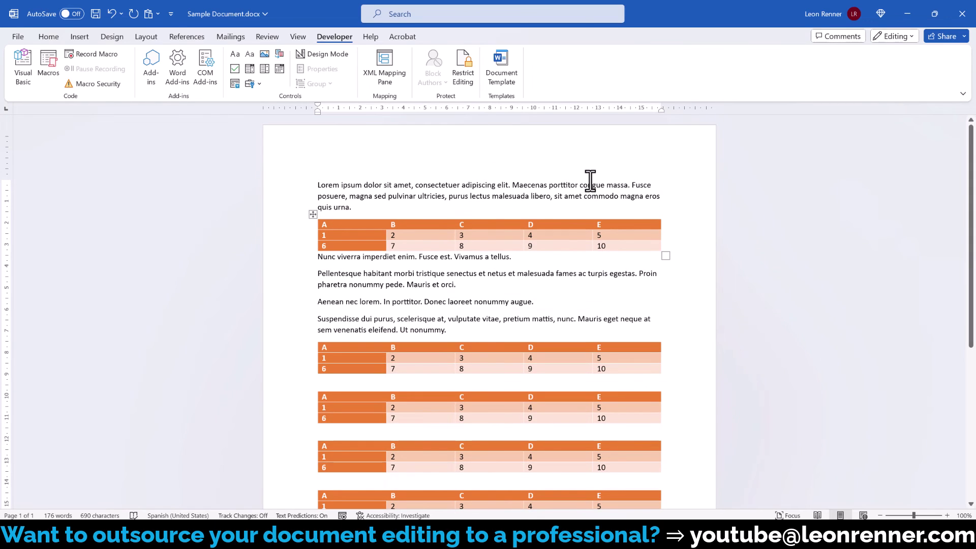